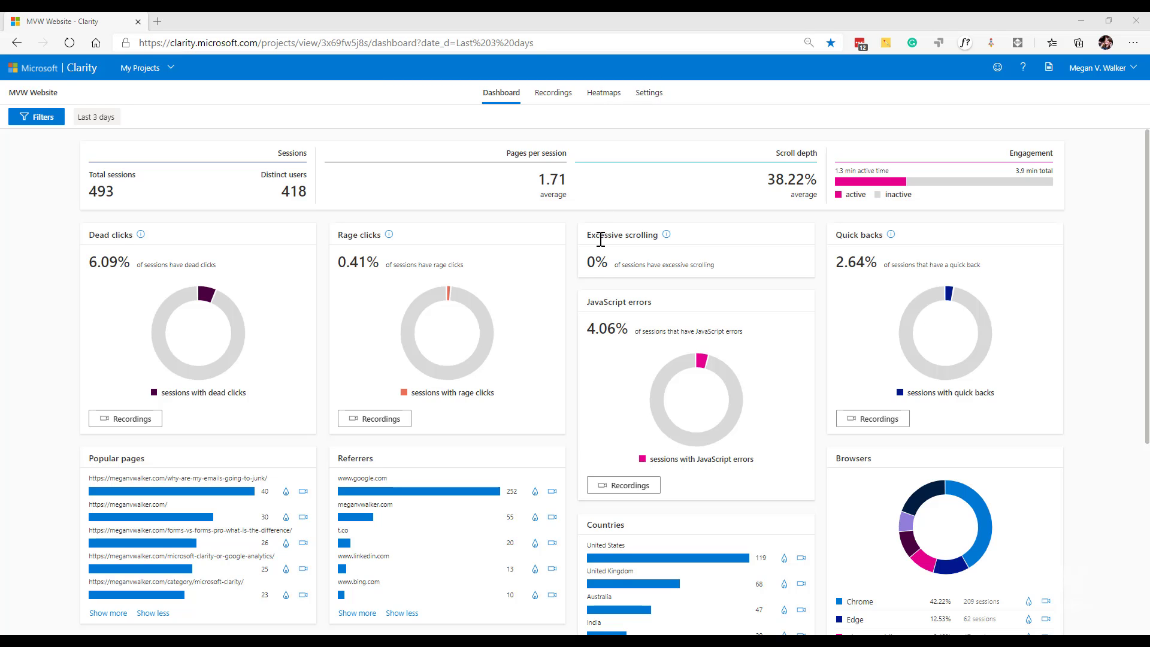
Scroll the MVW Website dashboard down toward the Countries breakdown.
{"action": "scroll", "coordinate": [573, 306], "scroll_direction": "down", "scroll_amount": 4}
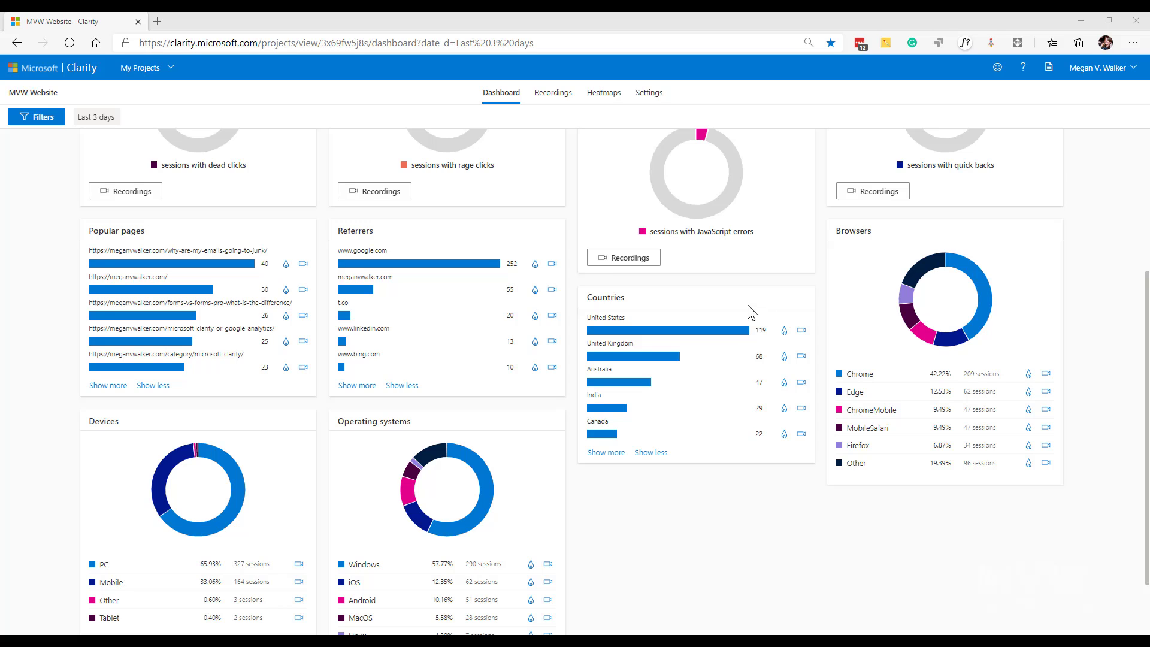
{"action": "left_click", "coordinate": [785, 332]}
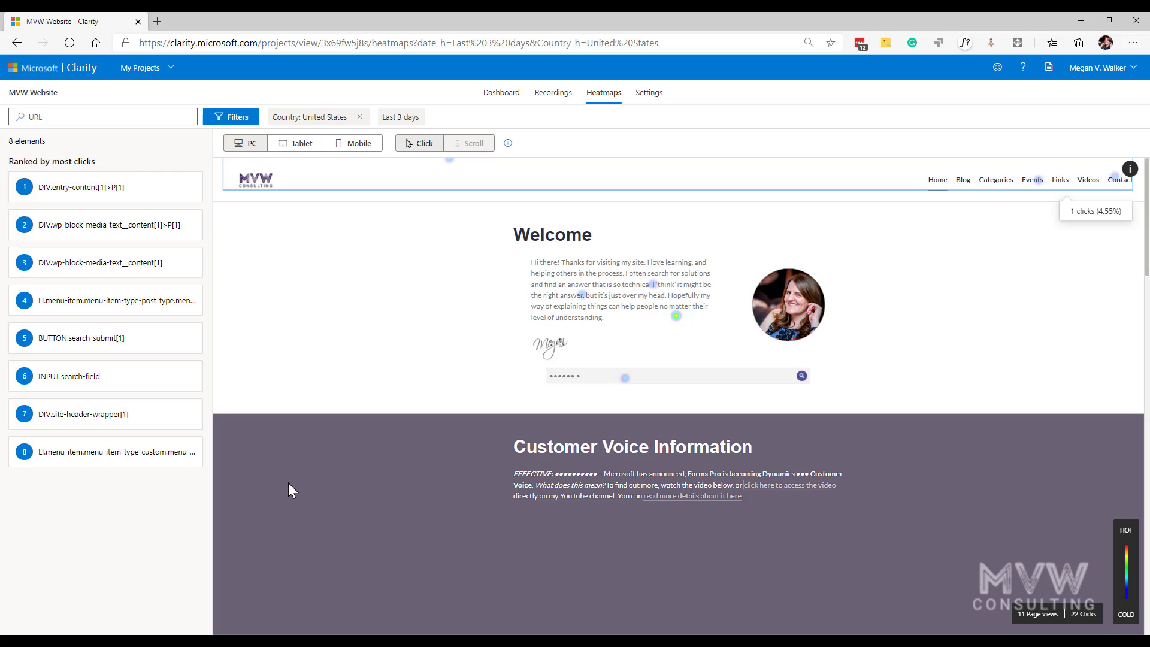
Open the top popular page's heatmap, then the United States click heatmap from Countries.
{"action": "left_click", "coordinate": [497, 94]}
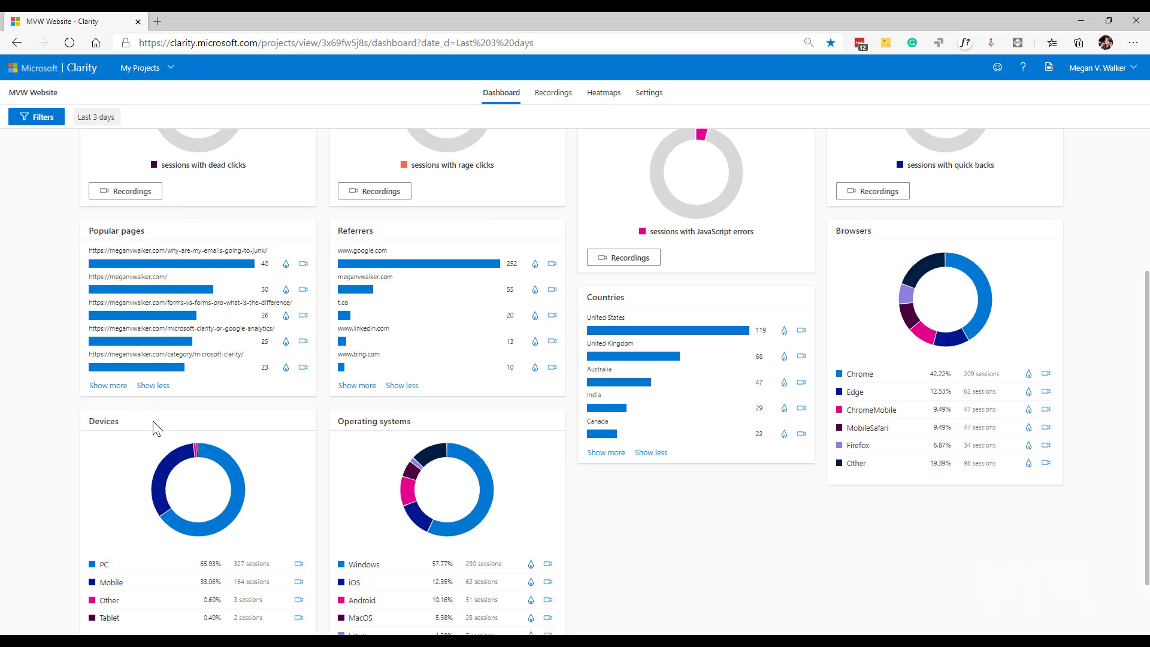
{"action": "left_click", "coordinate": [287, 264]}
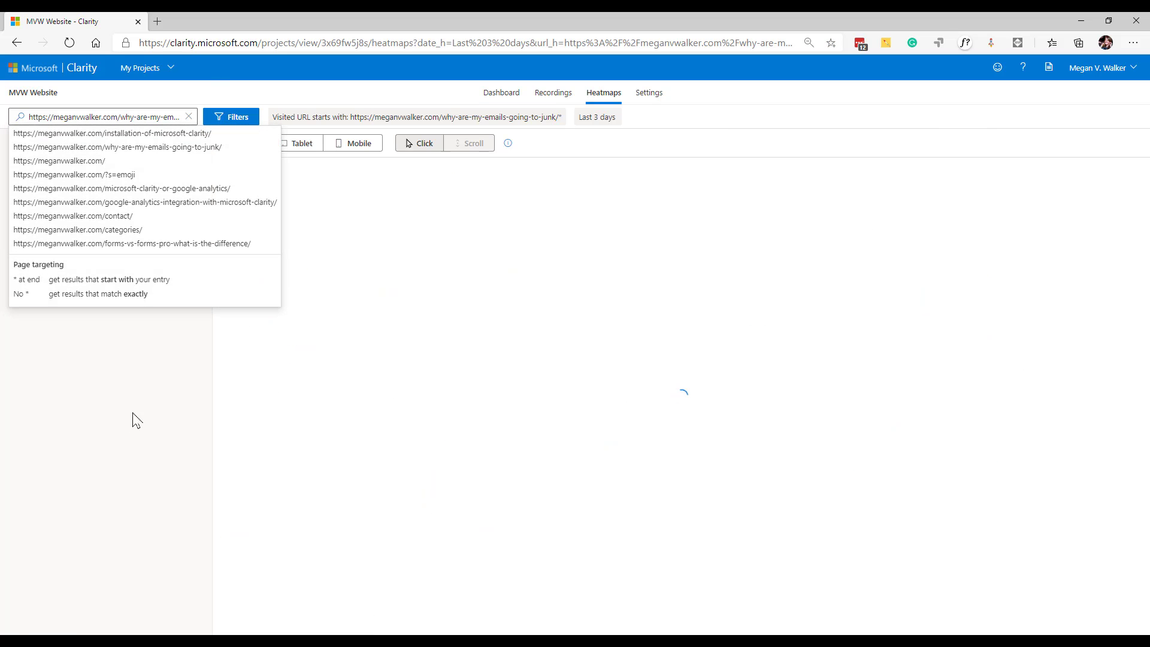
{"action": "left_click", "coordinate": [206, 91]}
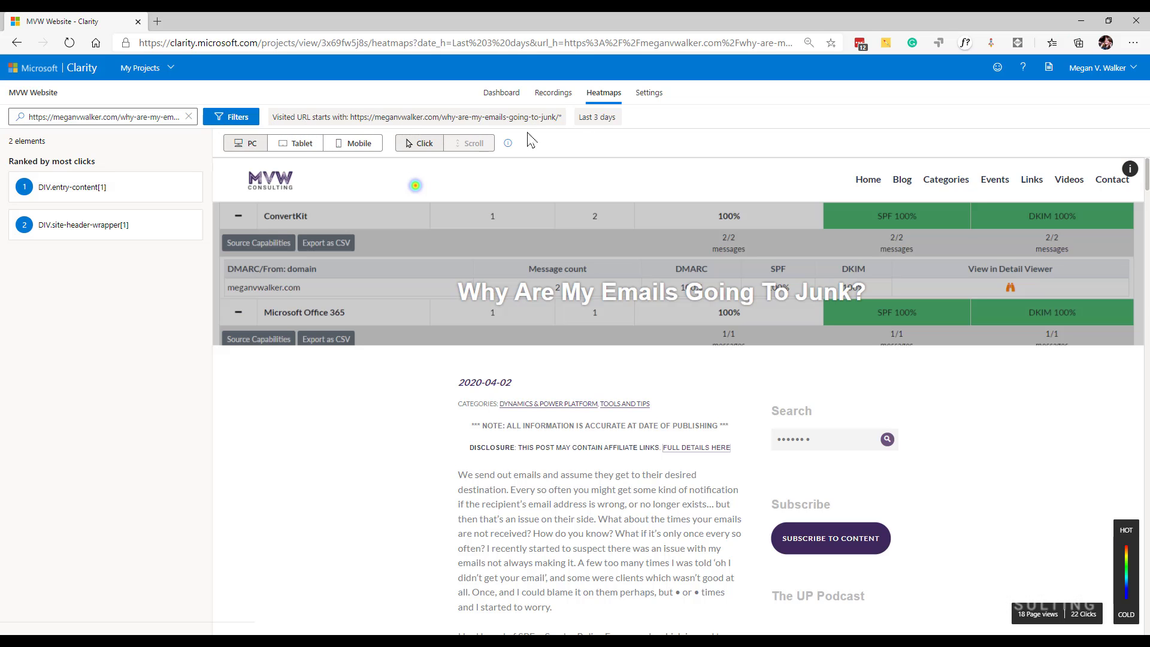
{"action": "left_click", "coordinate": [495, 97]}
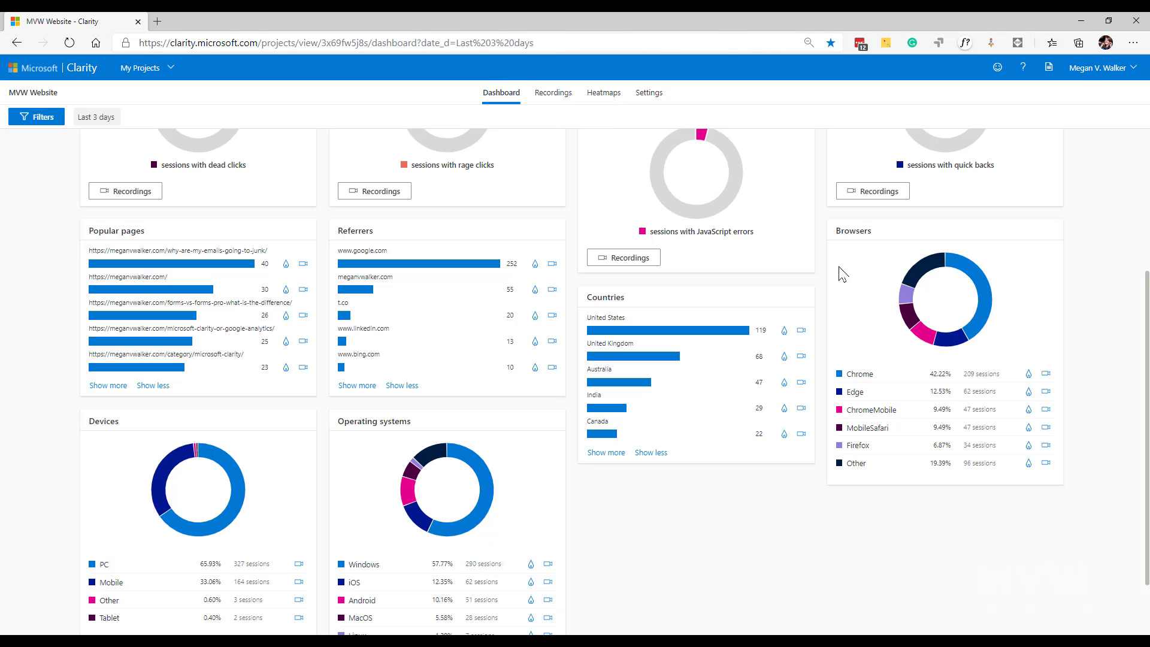
{"action": "left_click", "coordinate": [785, 330]}
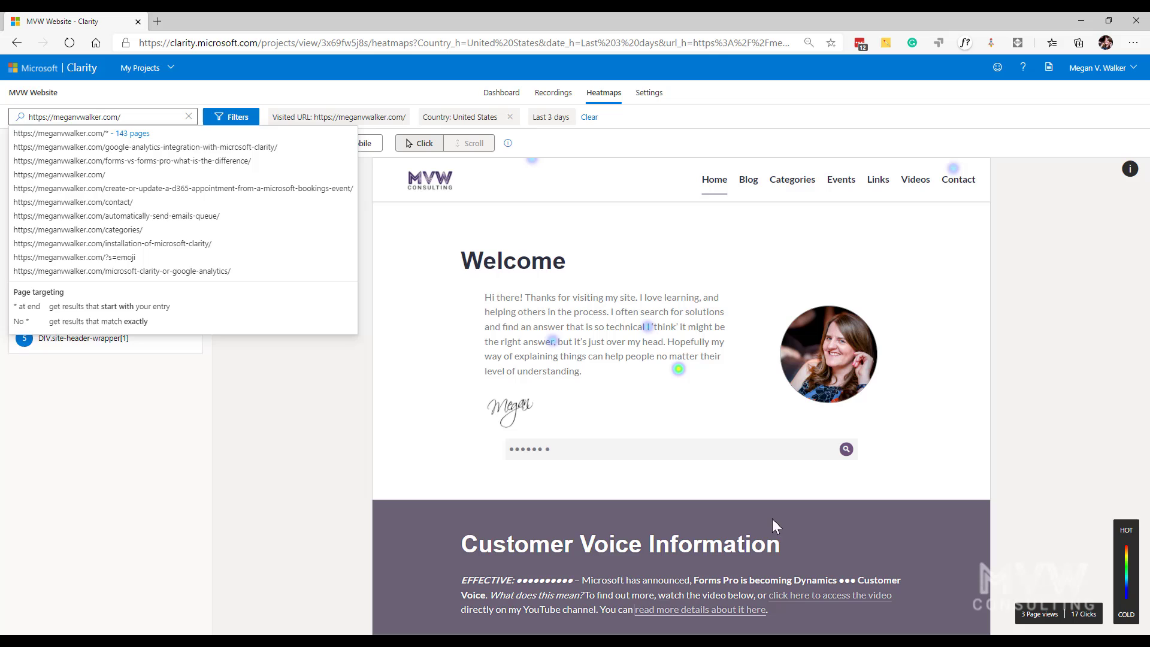
Close the URL suggestion dropdown to reveal the five elements ranked by clicks.
{"action": "left_click", "coordinate": [274, 467]}
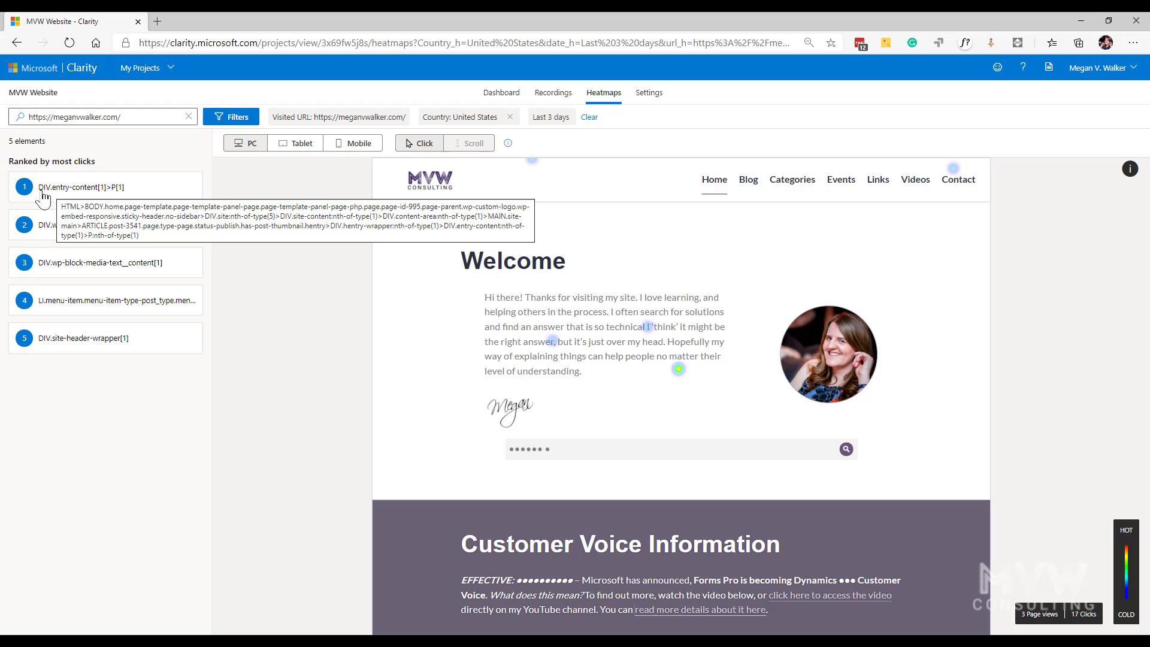
Locate ranked elements 1 and 2, including the Welcome intro paragraph with 5 clicks (29.41%).
{"action": "left_click", "coordinate": [44, 191]}
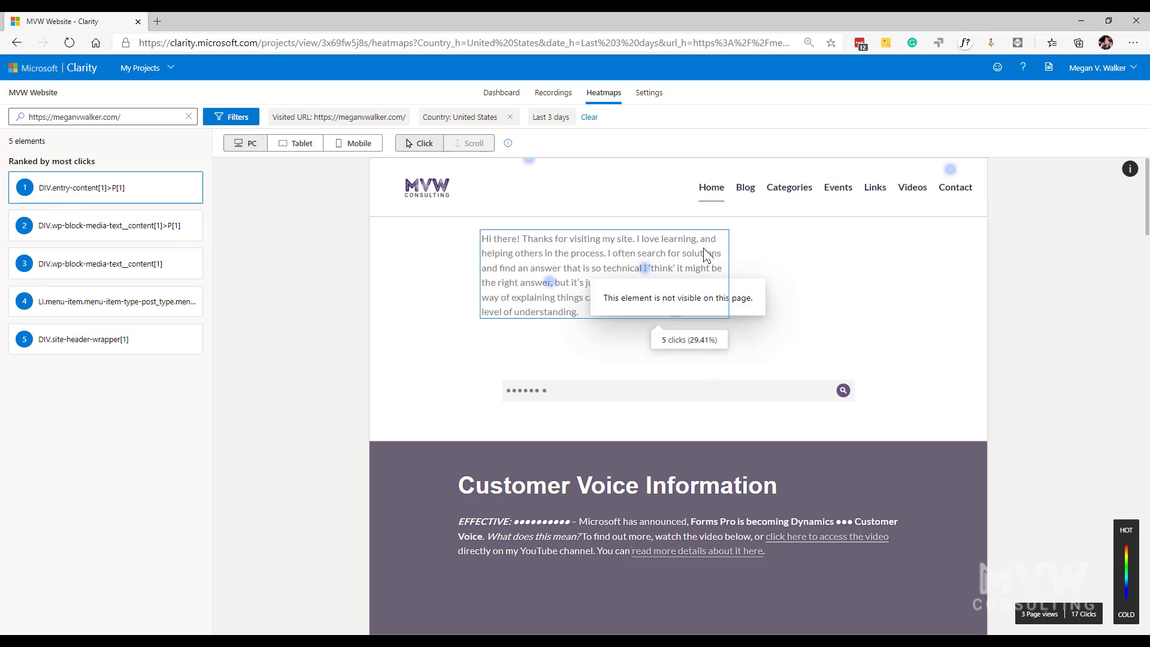
{"action": "left_click", "coordinate": [109, 236]}
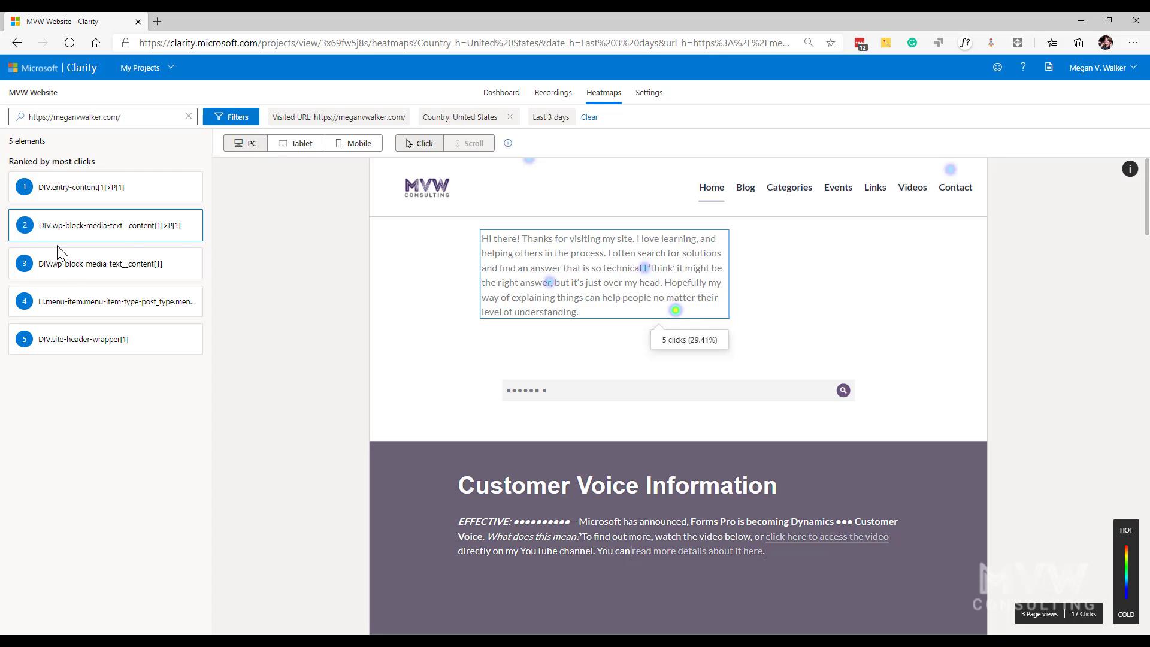
Locate ranked elements 3 to 5, including the Contact link and site header (1 click, 5.88%).
{"action": "left_click", "coordinate": [71, 269]}
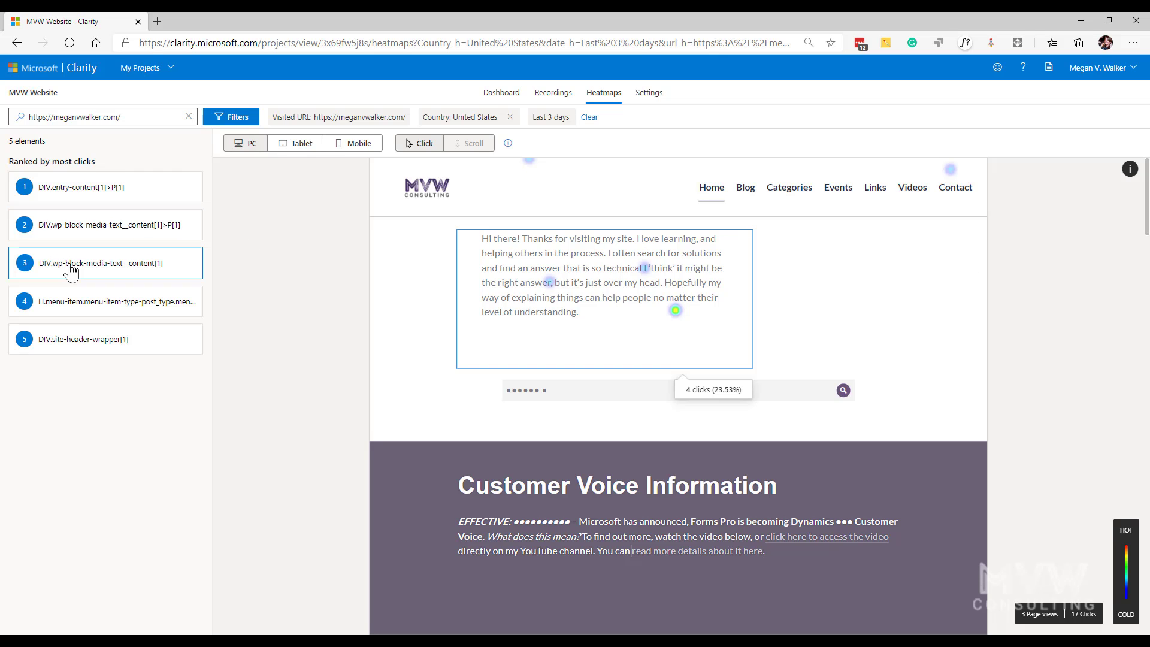
{"action": "left_click", "coordinate": [79, 305]}
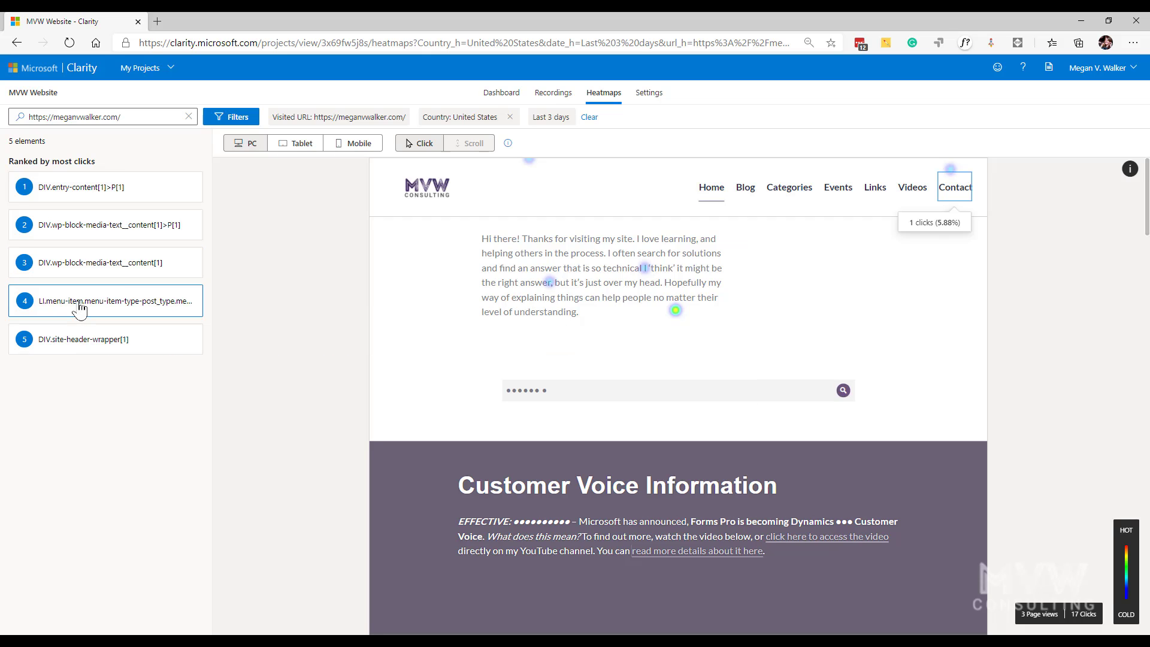
{"action": "left_click", "coordinate": [84, 348]}
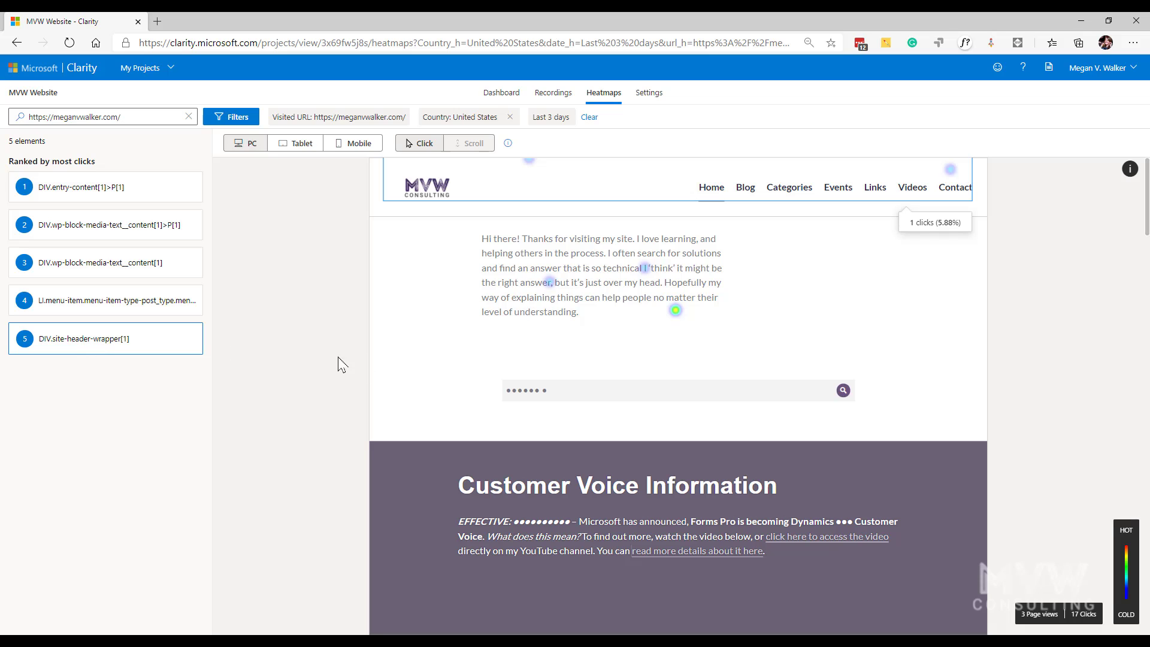
{"action": "left_click", "coordinate": [121, 305]}
{"action": "left_click", "coordinate": [100, 340]}
Scroll the heatmap preview down to view clicks in the Articles section.
{"action": "scroll", "coordinate": [370, 311], "scroll_direction": "down", "scroll_amount": 1}
{"action": "scroll", "coordinate": [849, 348], "scroll_direction": "down", "scroll_amount": 10}
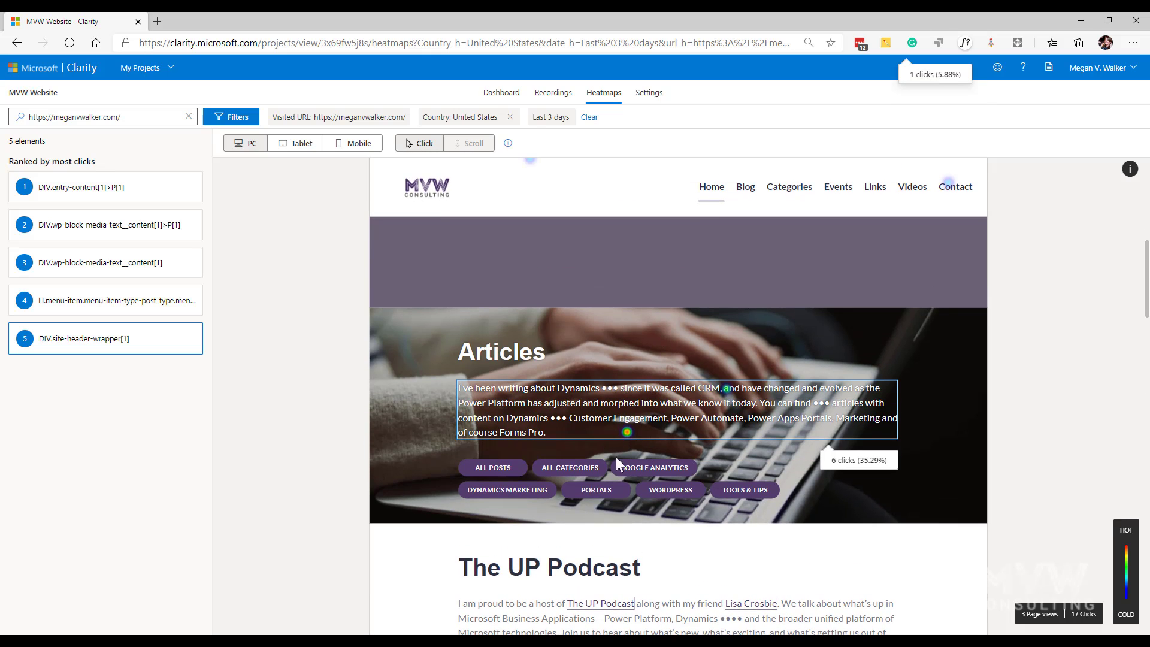
{"action": "scroll", "coordinate": [659, 446], "scroll_direction": "up", "scroll_amount": 4}
{"action": "scroll", "coordinate": [668, 450], "scroll_direction": "down", "scroll_amount": 5}
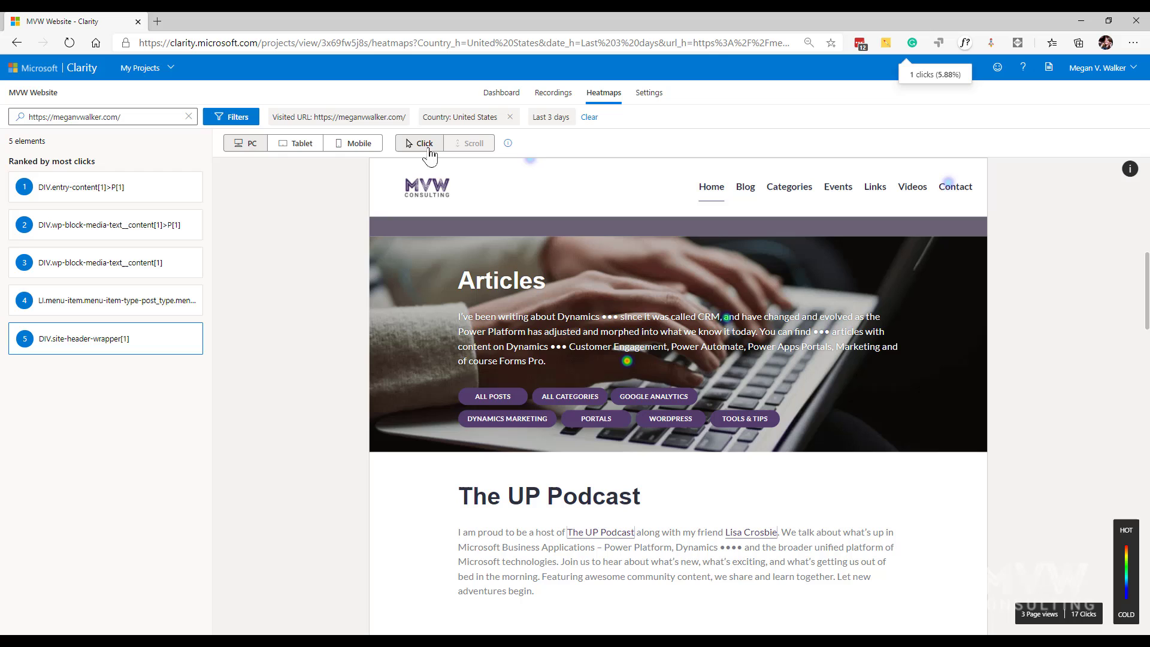
Switch the heatmap through Tablet to Mobile, then remove the Country: United States filter.
{"action": "mouse_move", "coordinate": [507, 147]}
{"action": "left_click", "coordinate": [293, 144]}
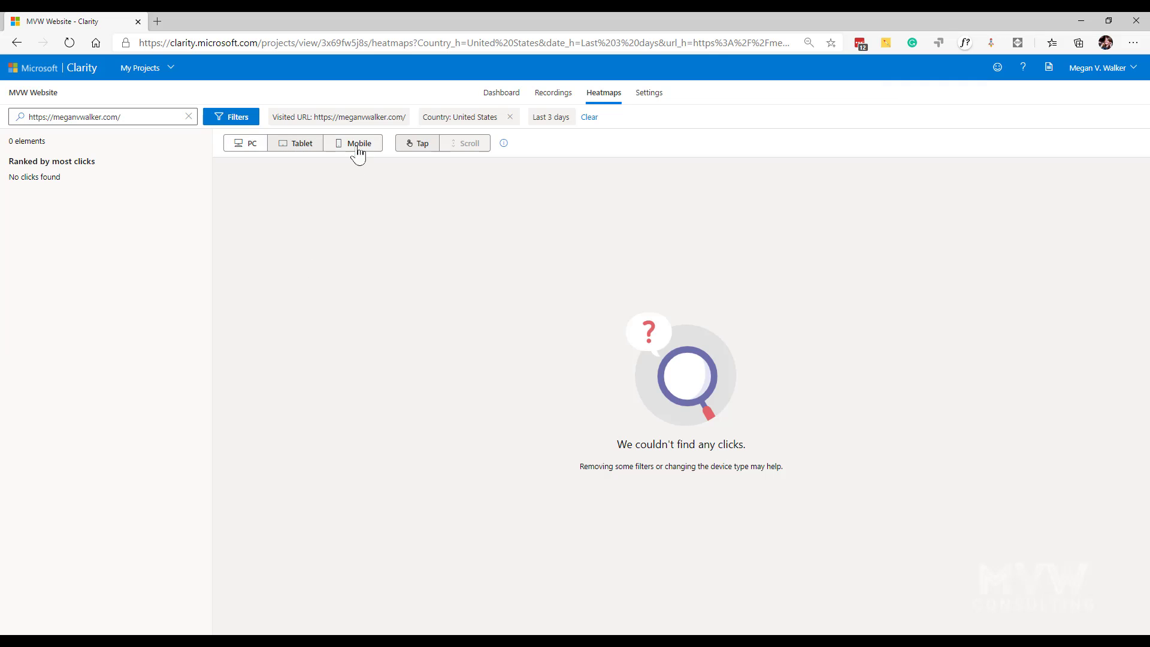
{"action": "left_click", "coordinate": [356, 147]}
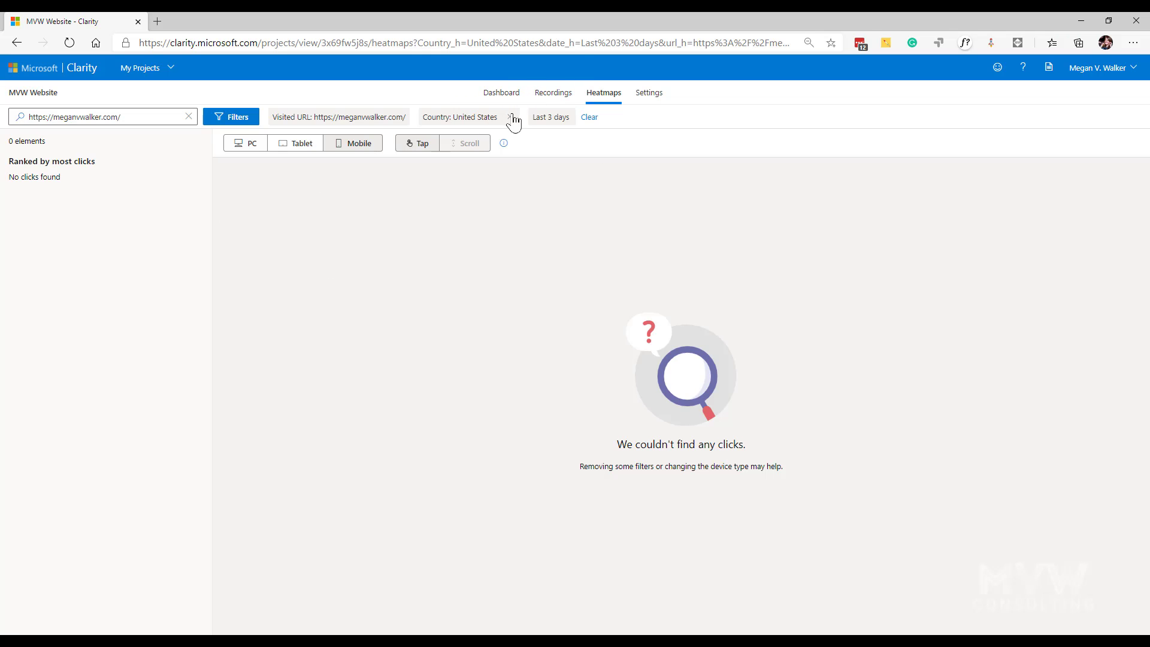
{"action": "left_click", "coordinate": [510, 117]}
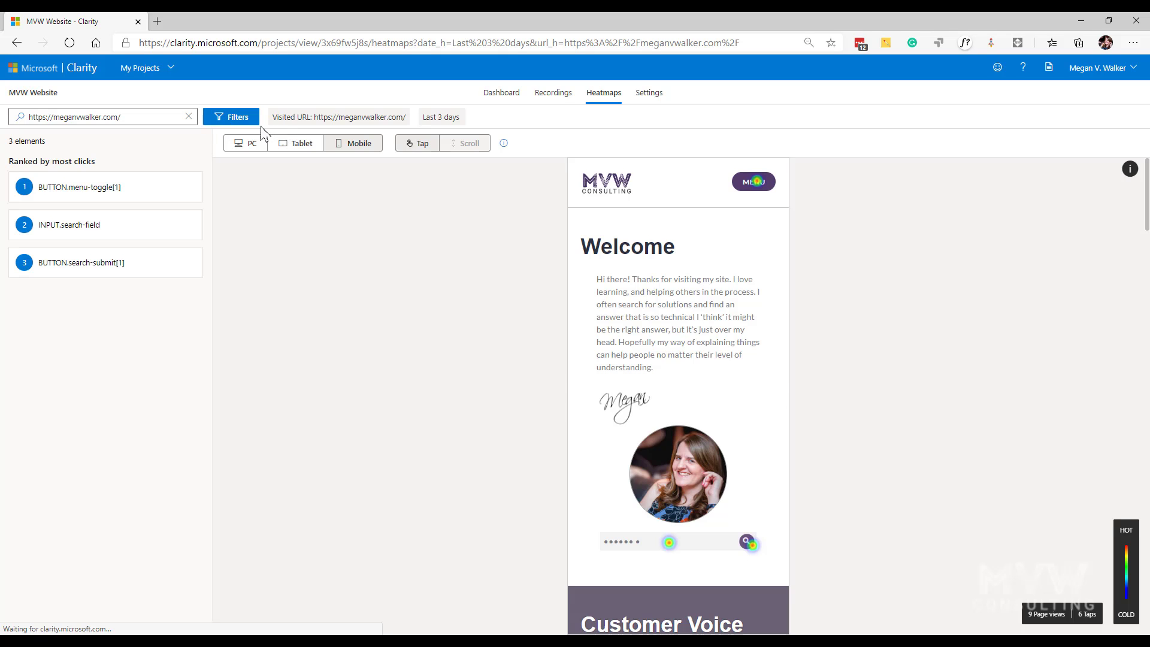
Filter the Mobile tap heatmap to Android and iOS operating systems.
{"action": "left_click", "coordinate": [238, 119]}
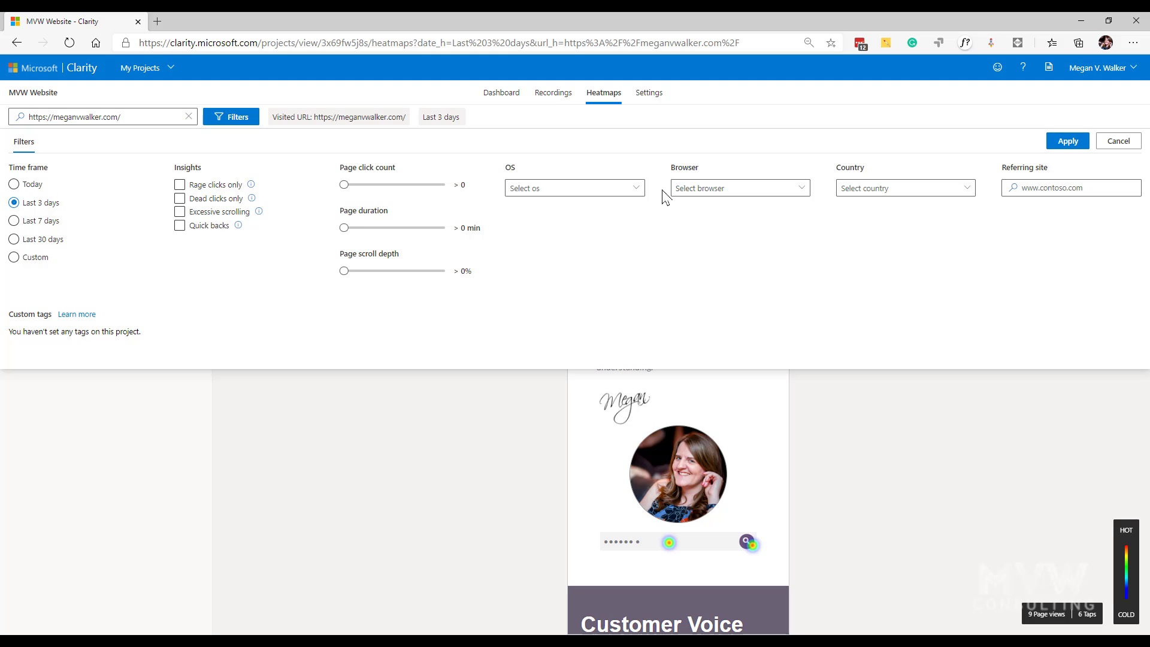
{"action": "left_click", "coordinate": [636, 188]}
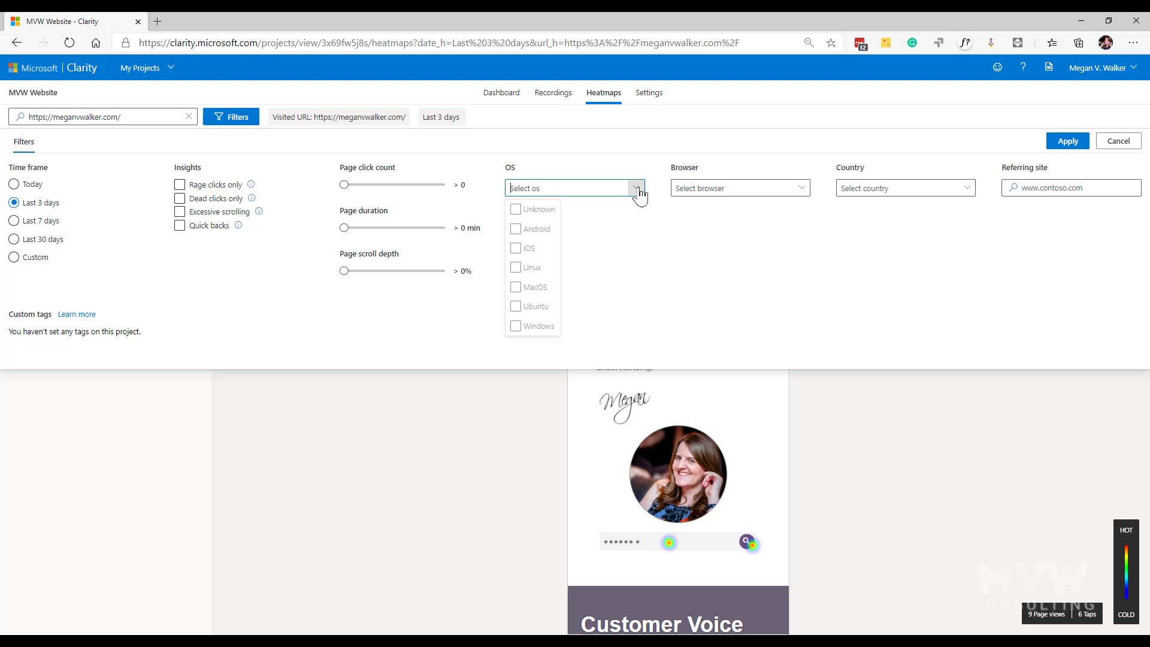
{"action": "left_click", "coordinate": [518, 234]}
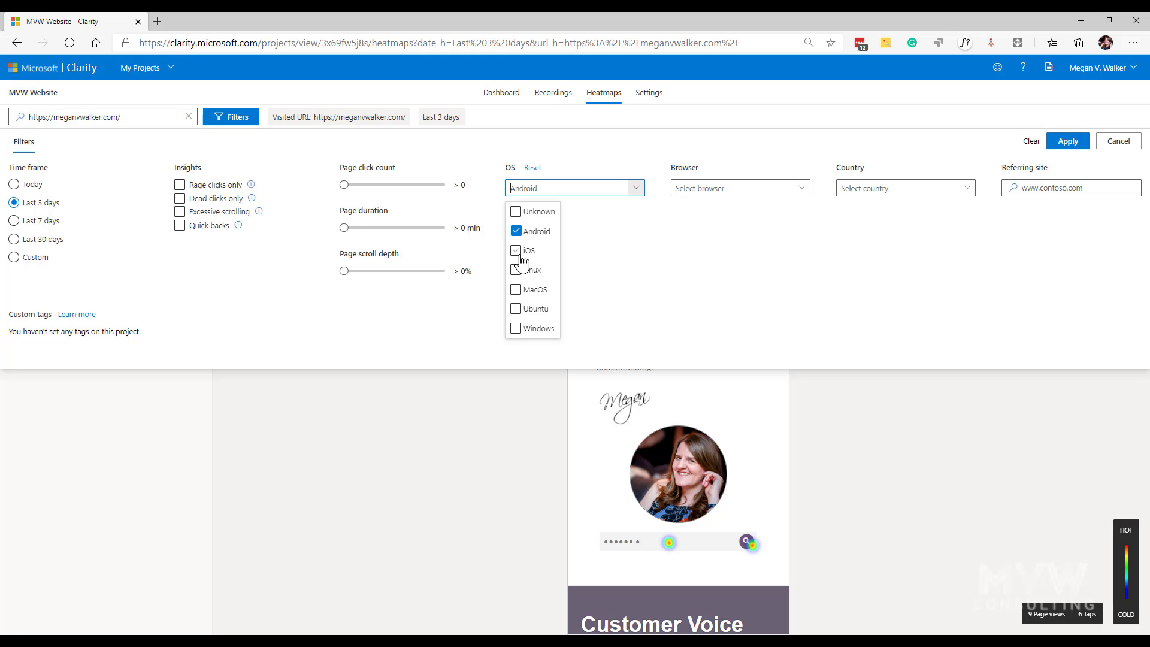
{"action": "left_click", "coordinate": [516, 251]}
{"action": "left_click", "coordinate": [1072, 142]}
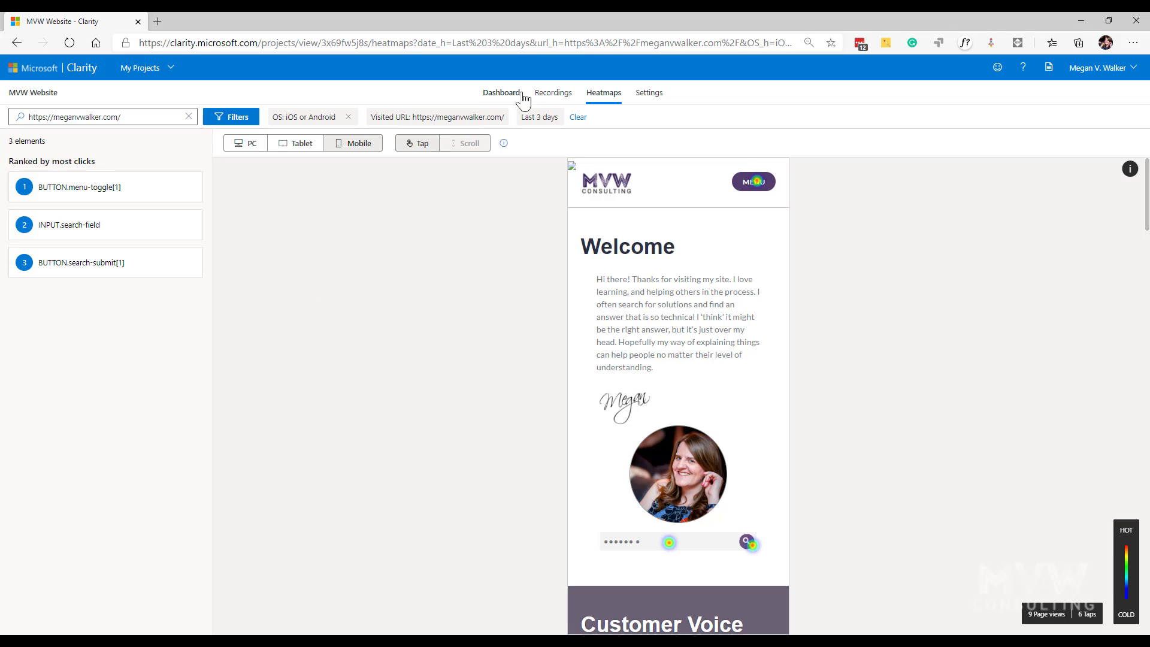
{"action": "left_click", "coordinate": [489, 94]}
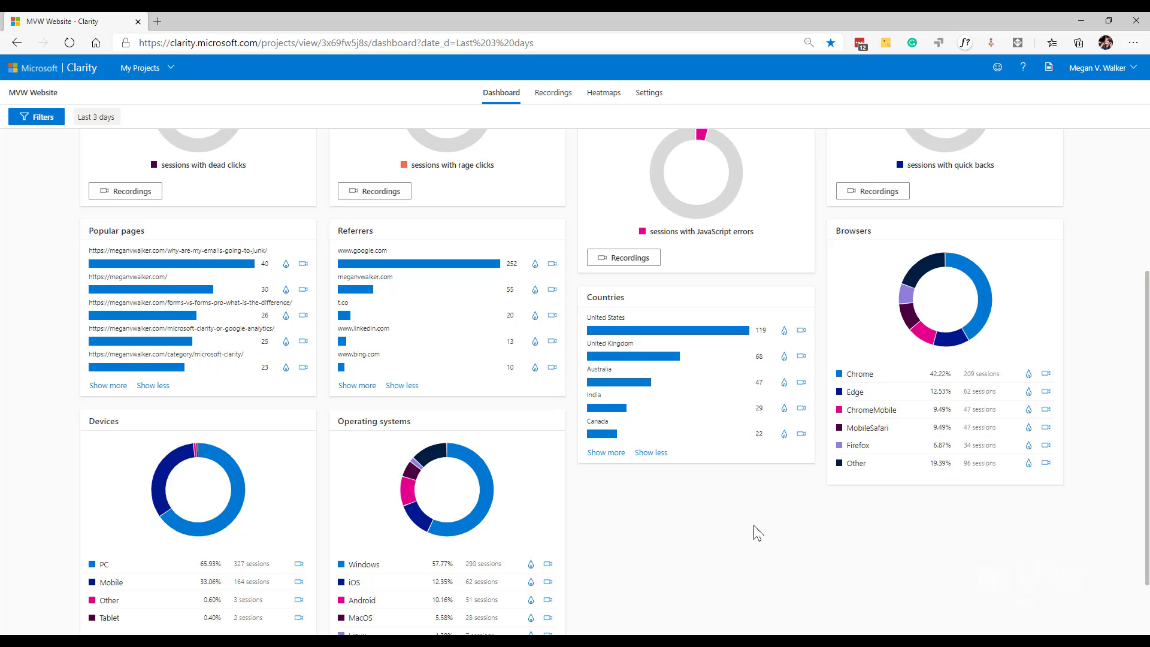
{"action": "scroll", "coordinate": [758, 533], "scroll_direction": "up", "scroll_amount": 4}
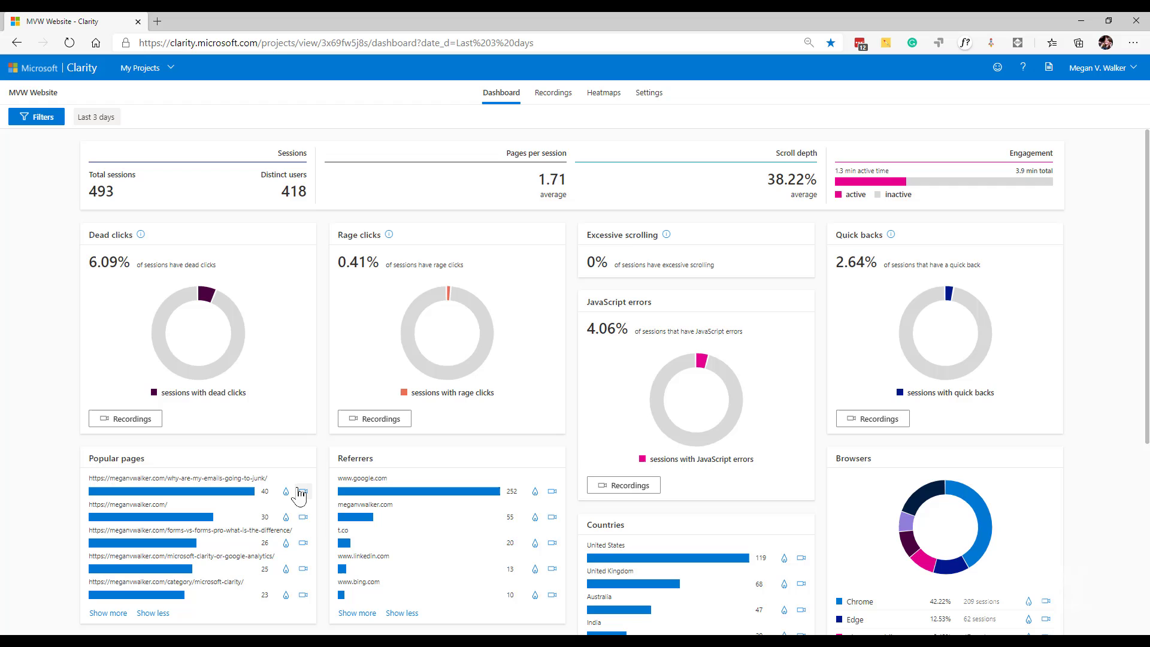
{"action": "left_click", "coordinate": [604, 94]}
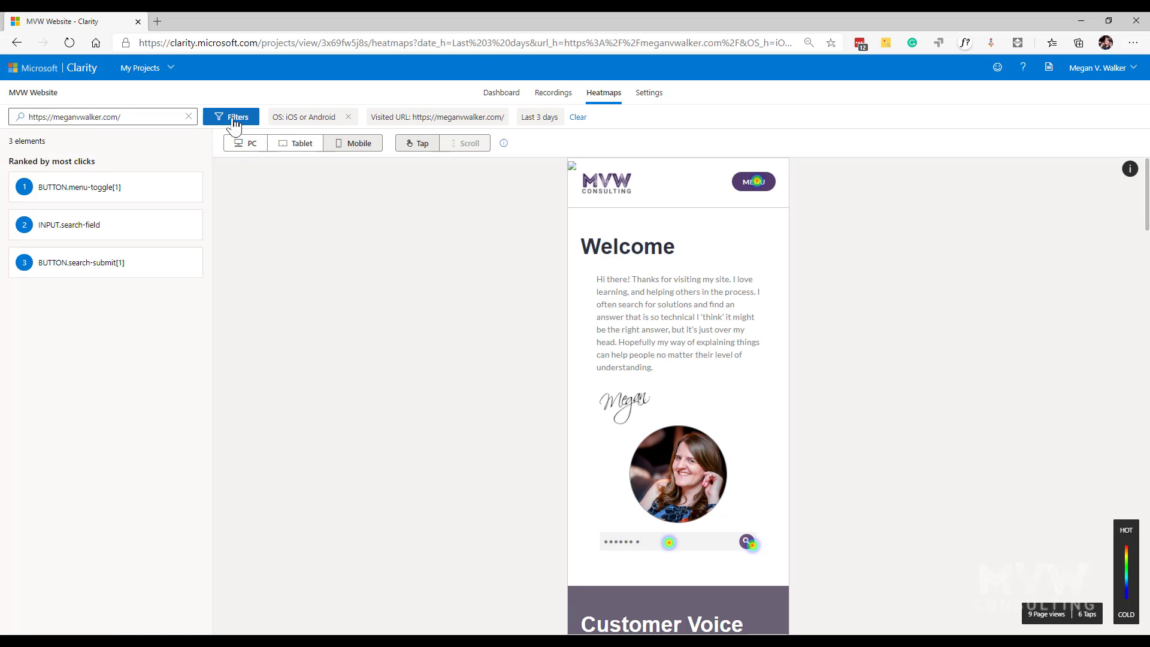